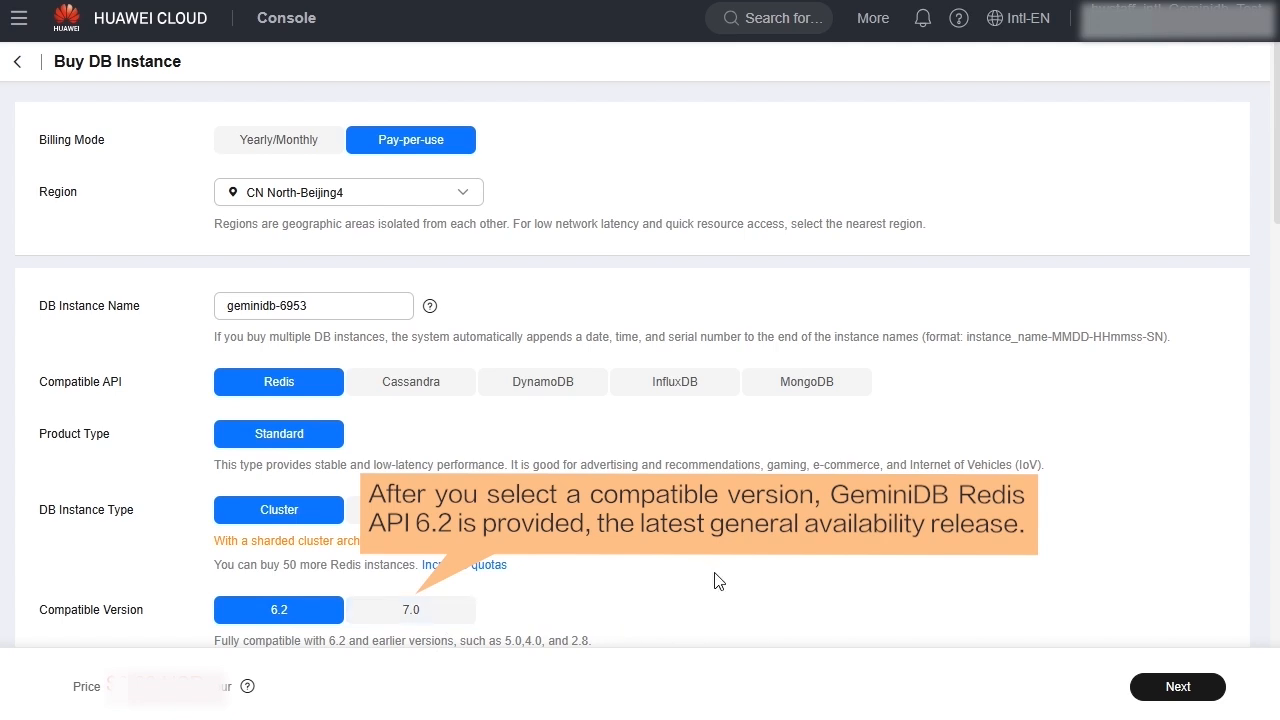
Step: Examine the list of instance specifications offered for the Fast configure creation method
scroll(718, 572, "down", 3)
scroll(718, 572, "down", 5)
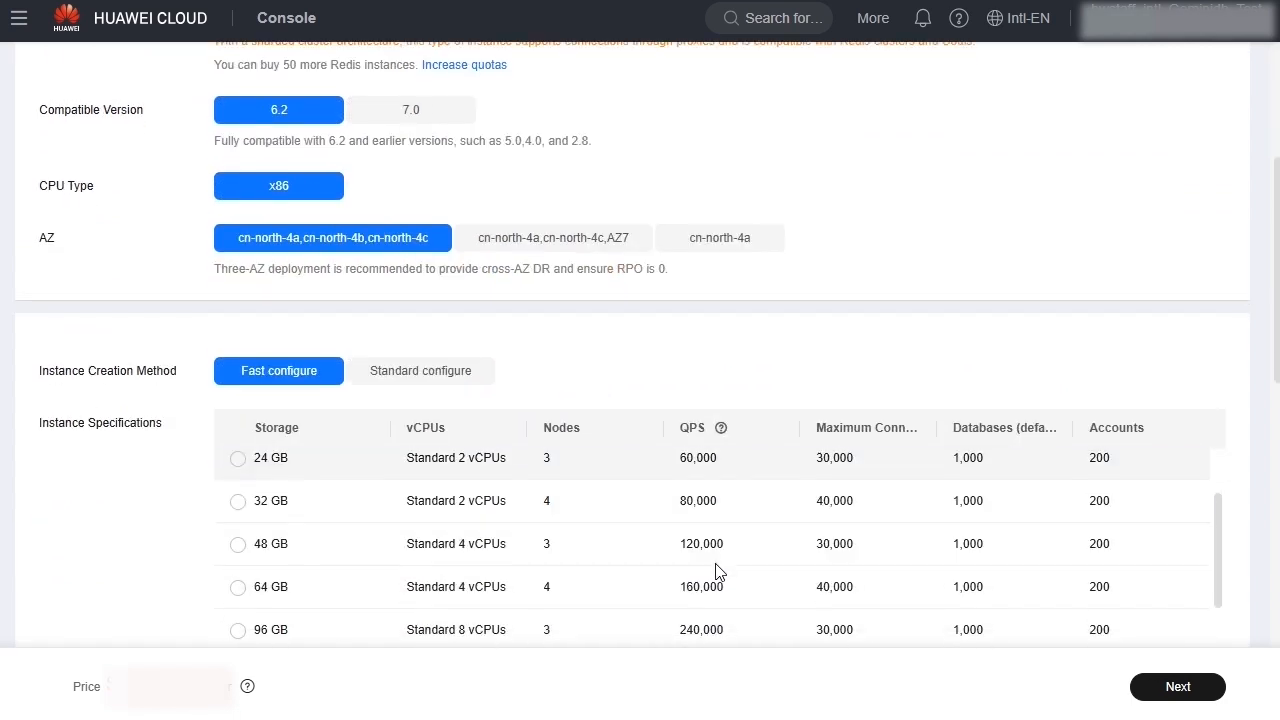
scroll(715, 570, "down", 4)
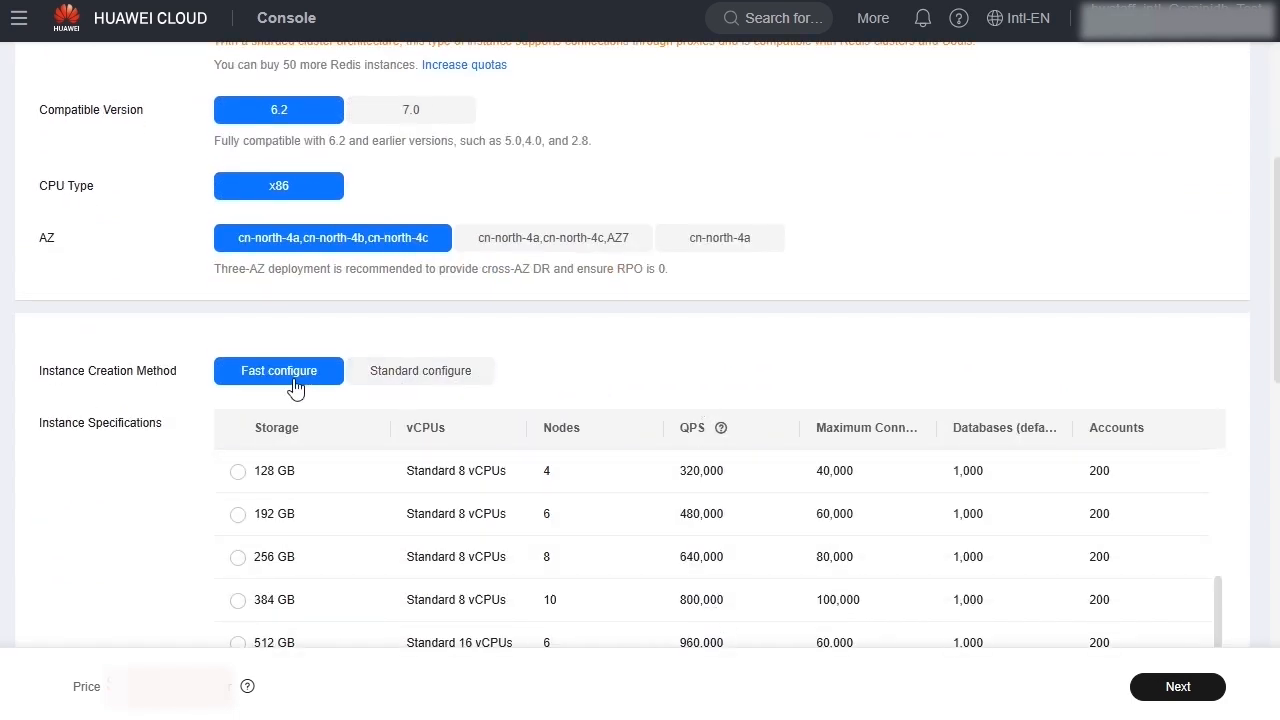
Step: Review the node specifications, node count and total storage under Standard configure, and return the instance creation method to Fast configure
left_click(410, 384)
scroll(731, 374, "down", 2)
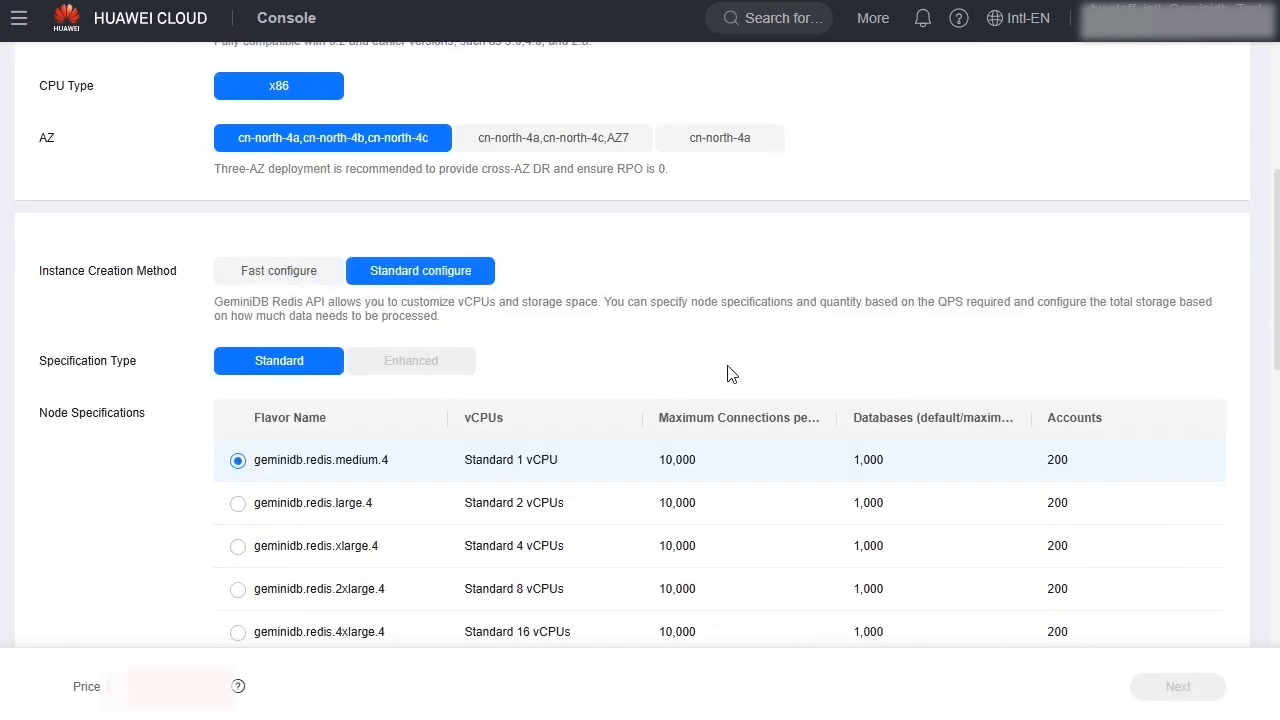
scroll(728, 374, "down", 2)
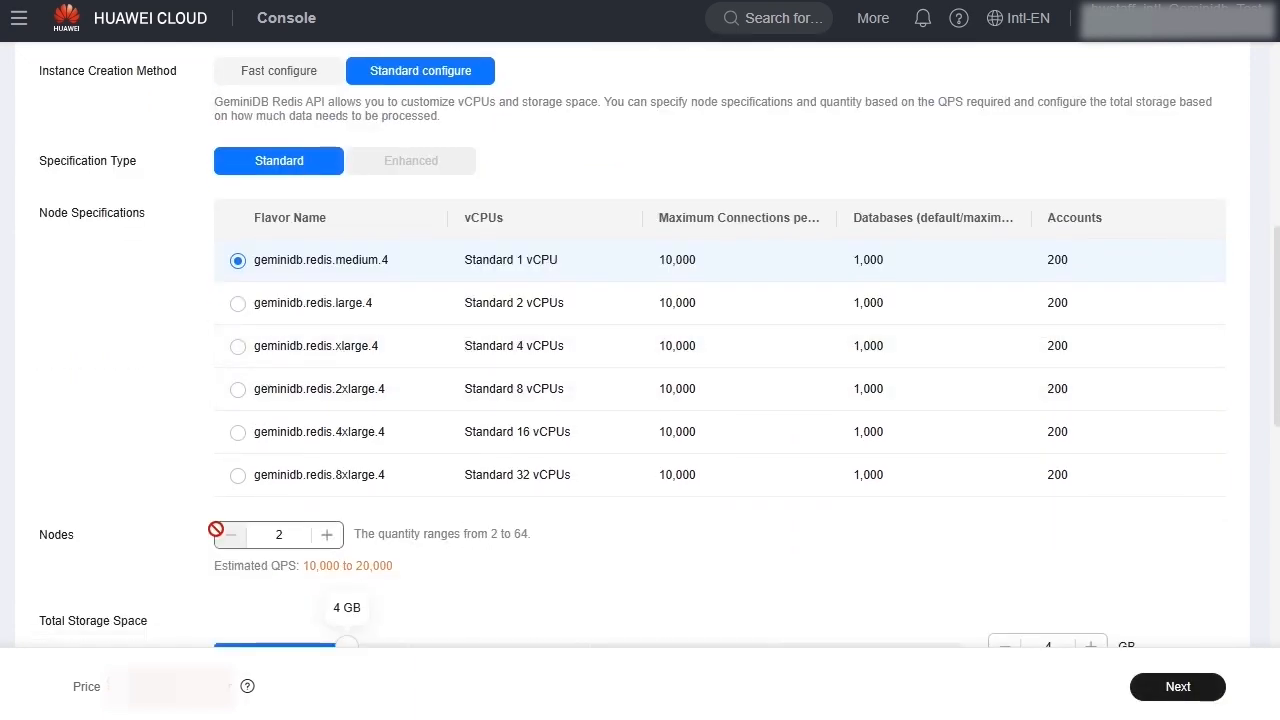
scroll(186, 543, "down", 1)
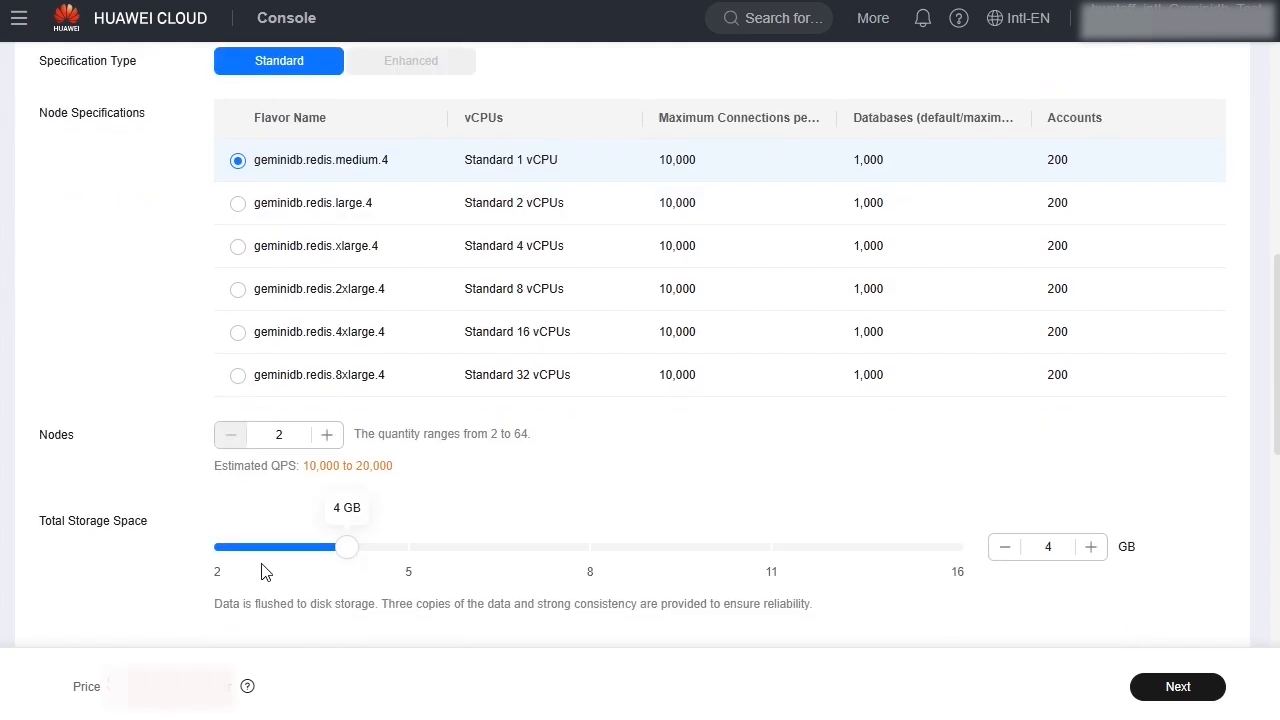
scroll(626, 508, "up", 1)
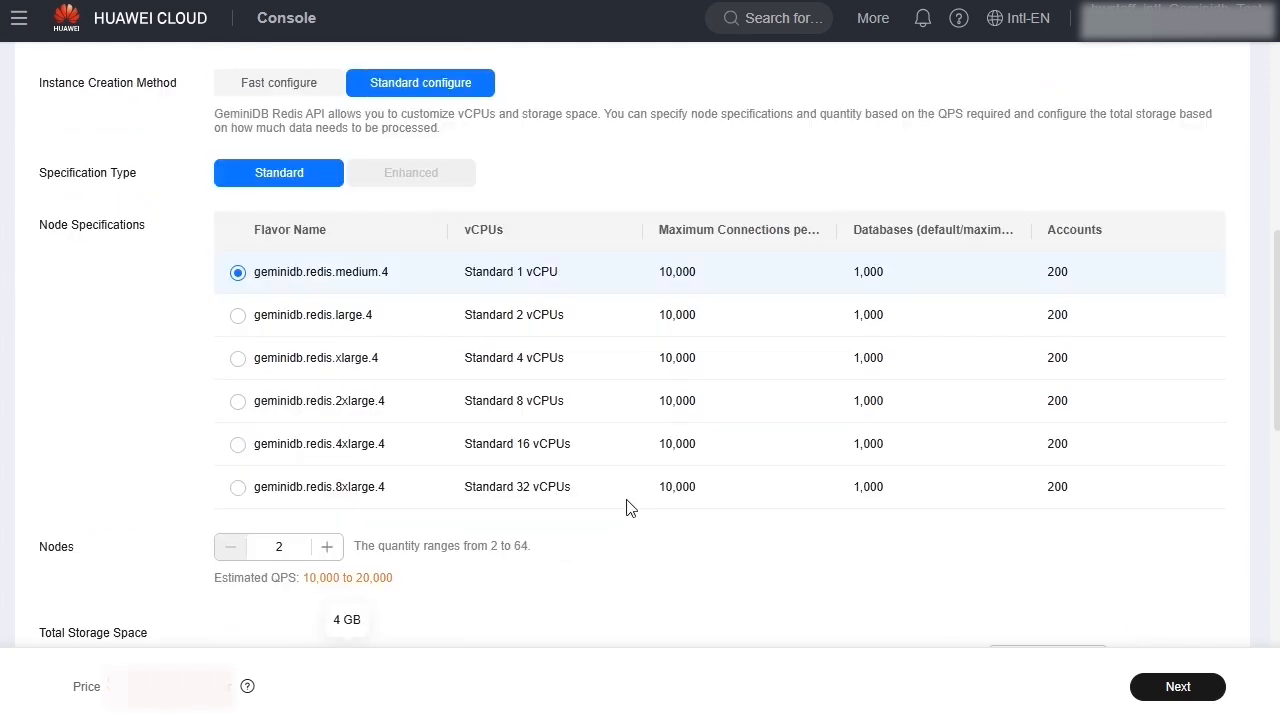
scroll(626, 508, "up", 2)
left_click(252, 267)
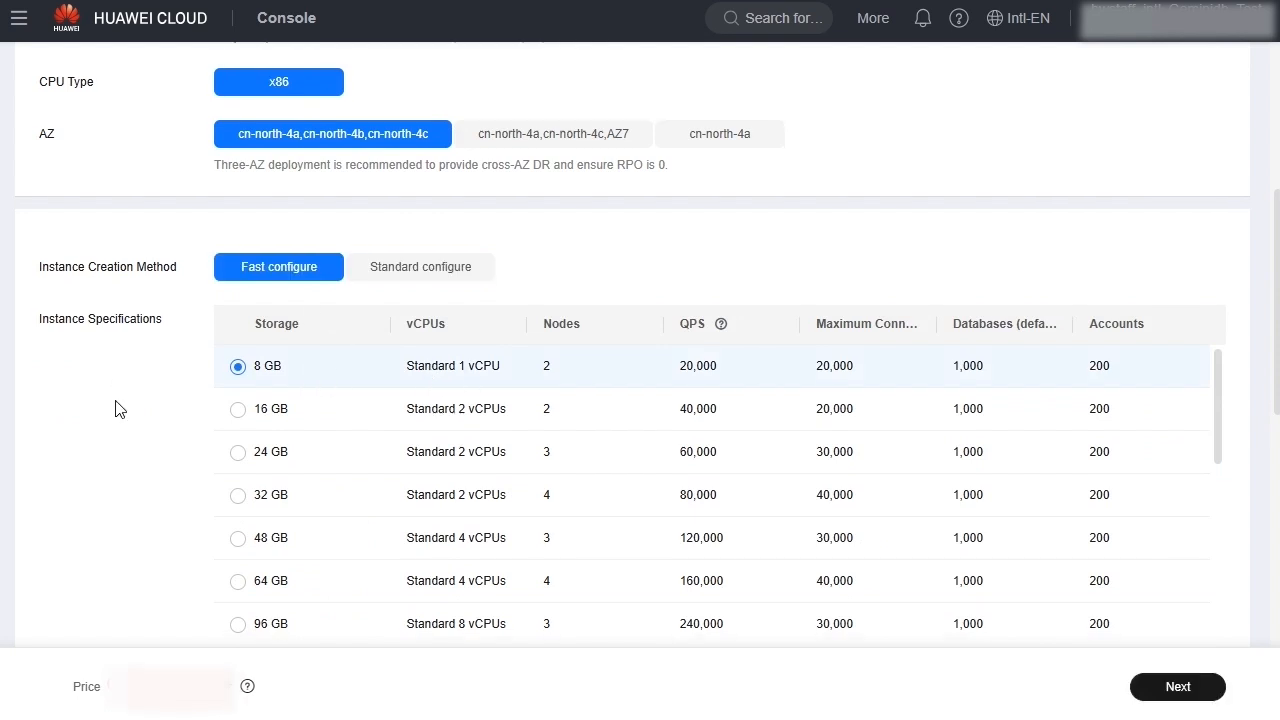
Step: Enter the database password for the new instance and repeat it in the confirmation field
scroll(116, 408, "down", 3)
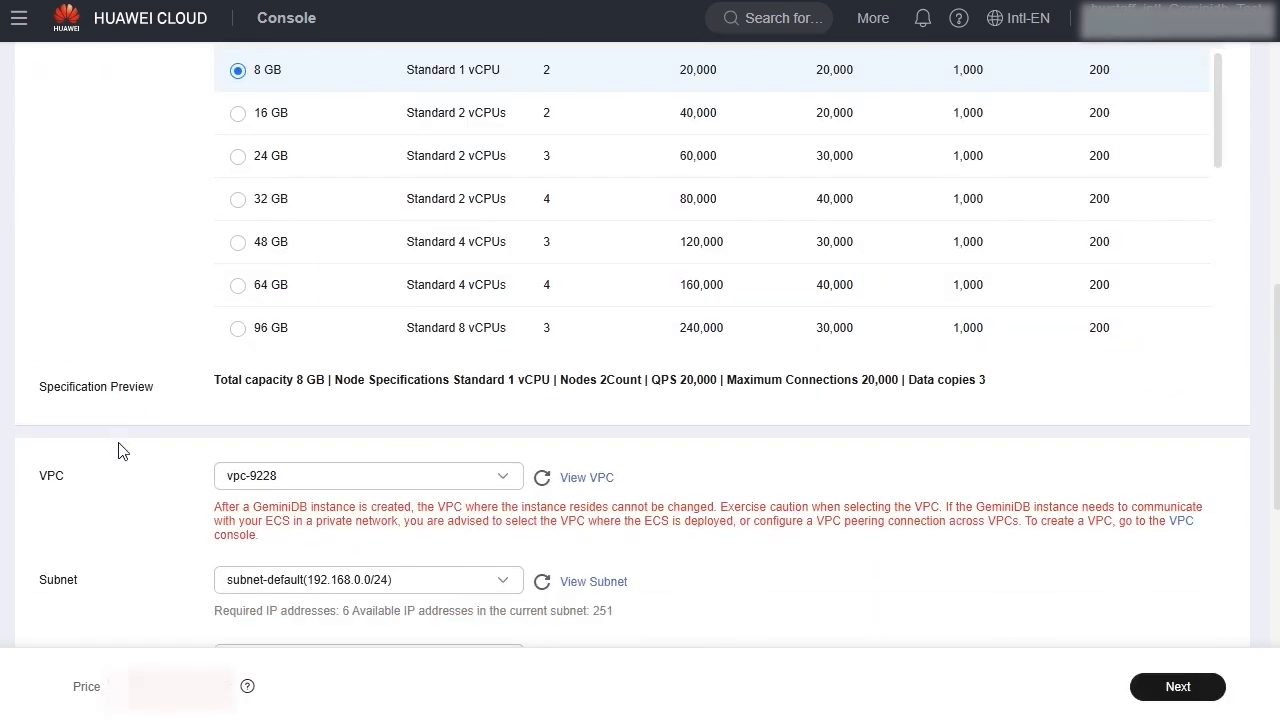
scroll(120, 445, "down", 4)
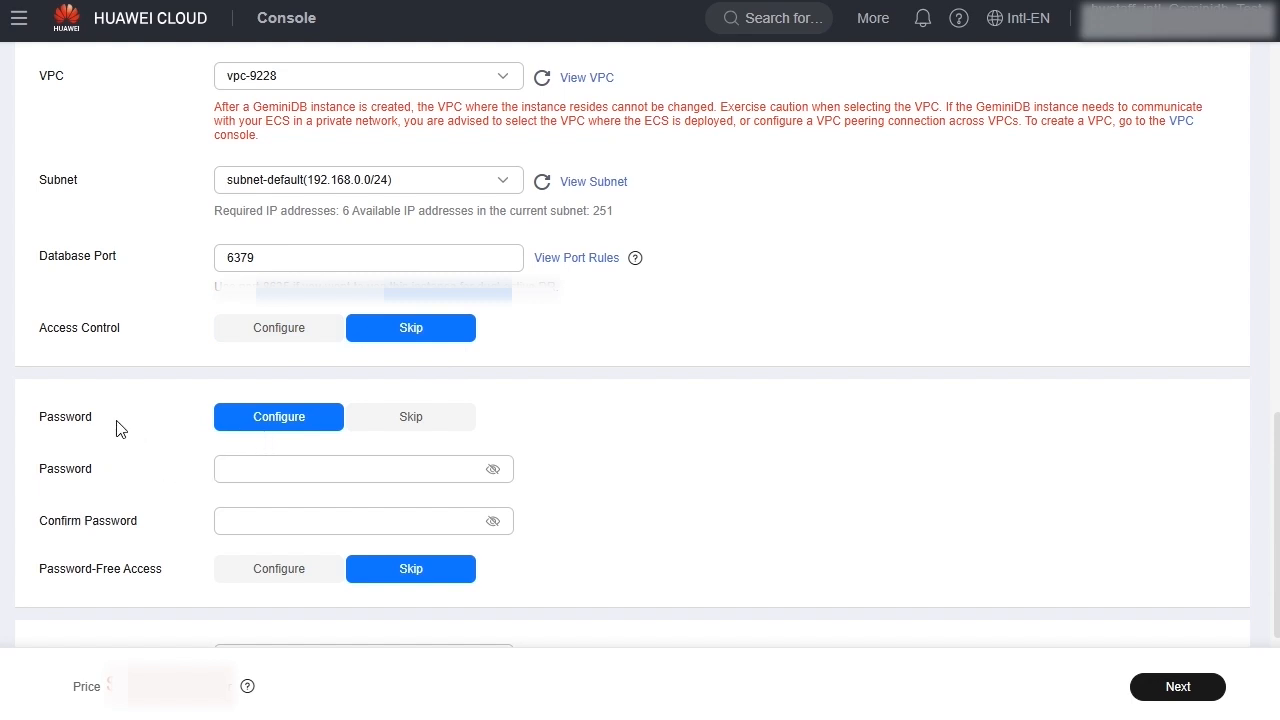
left_click(257, 464)
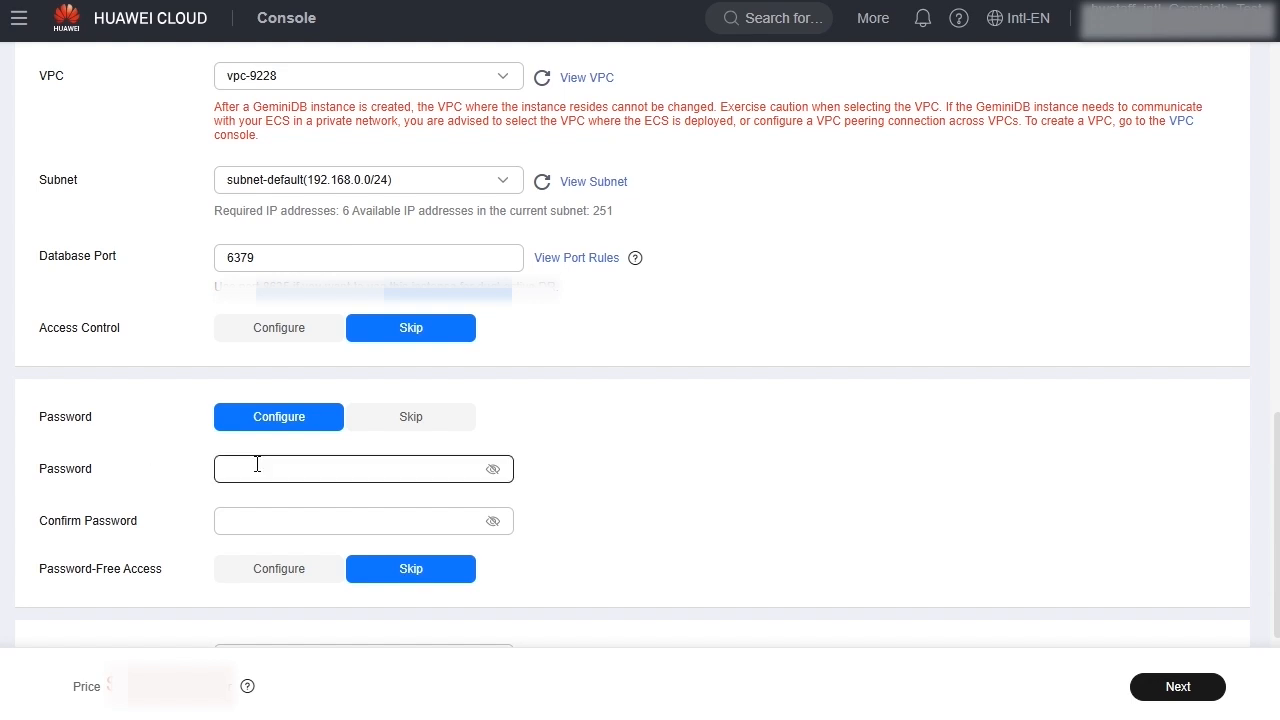
type("••••••")
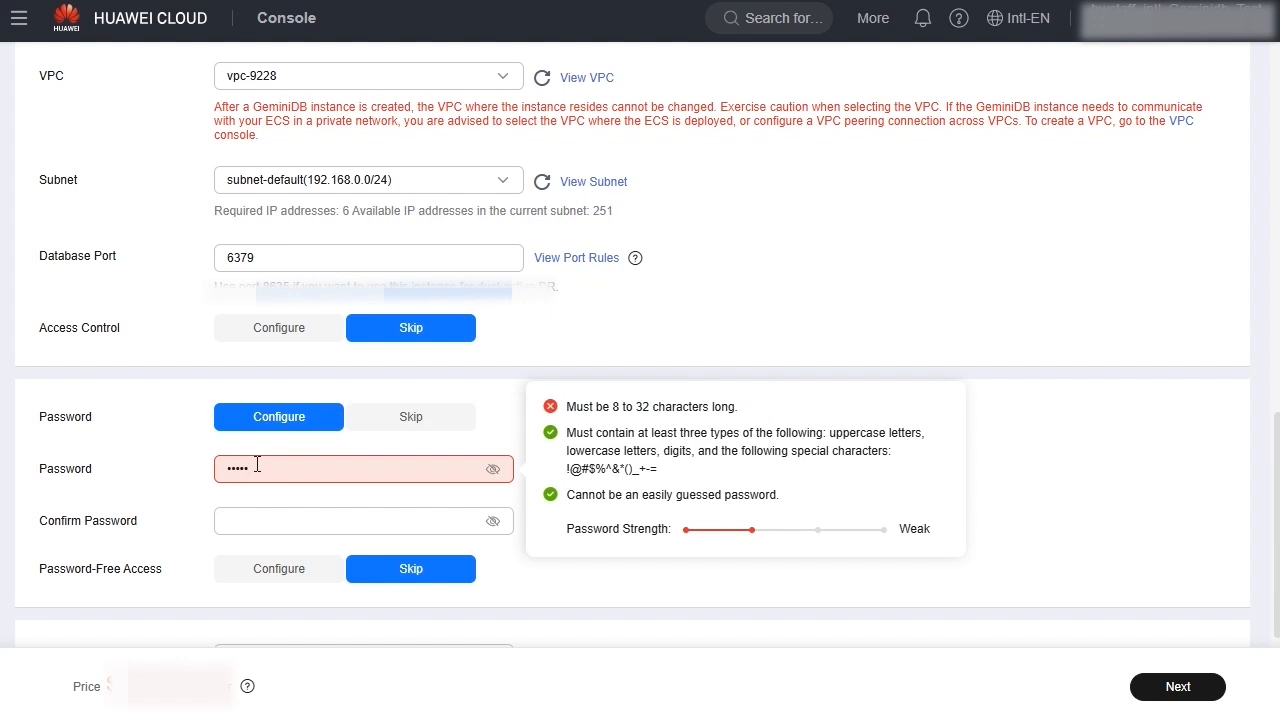
type("••")
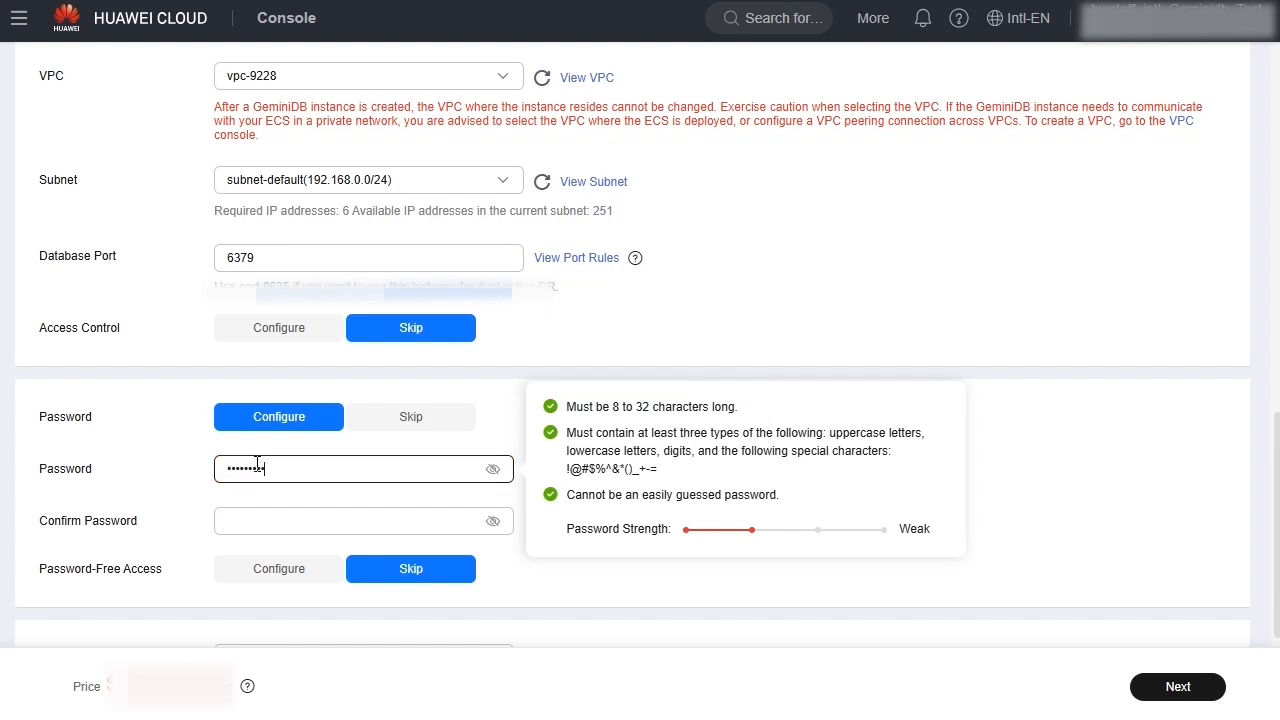
left_click(256, 521)
type("•••••••••")
Step: Assign the instance to the default enterprise project
scroll(734, 491, "down", 3)
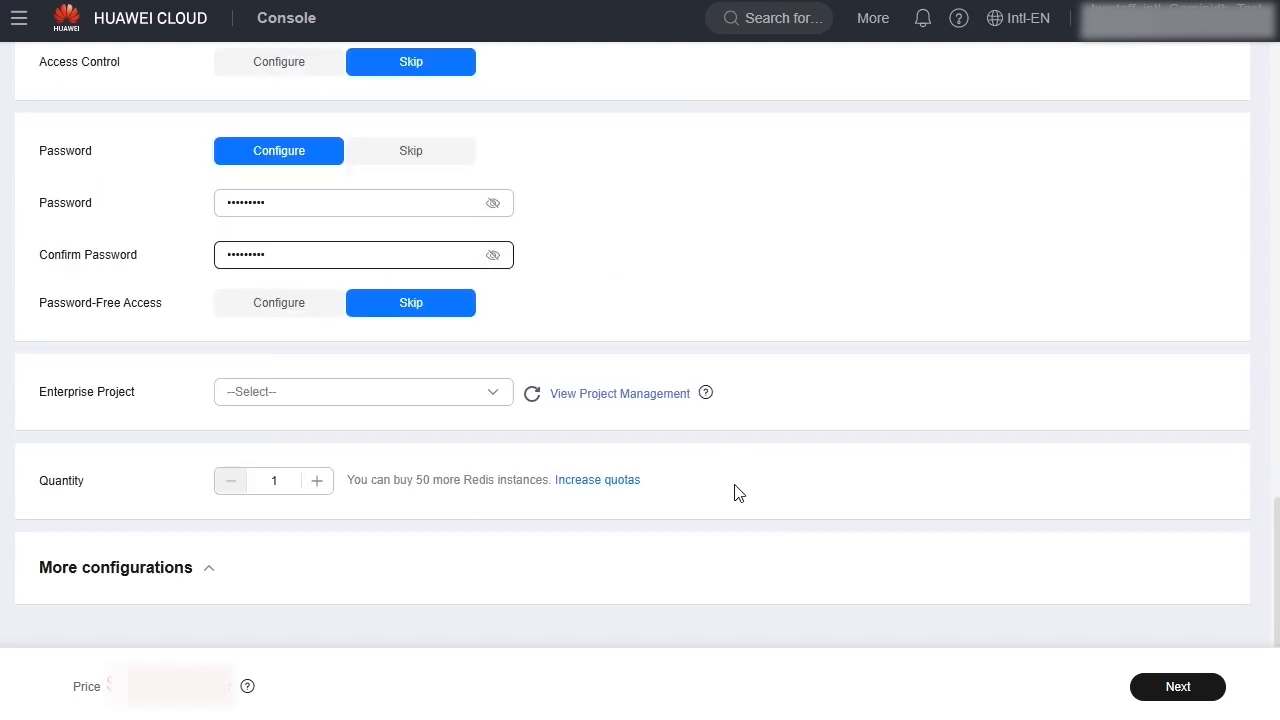
left_click(372, 399)
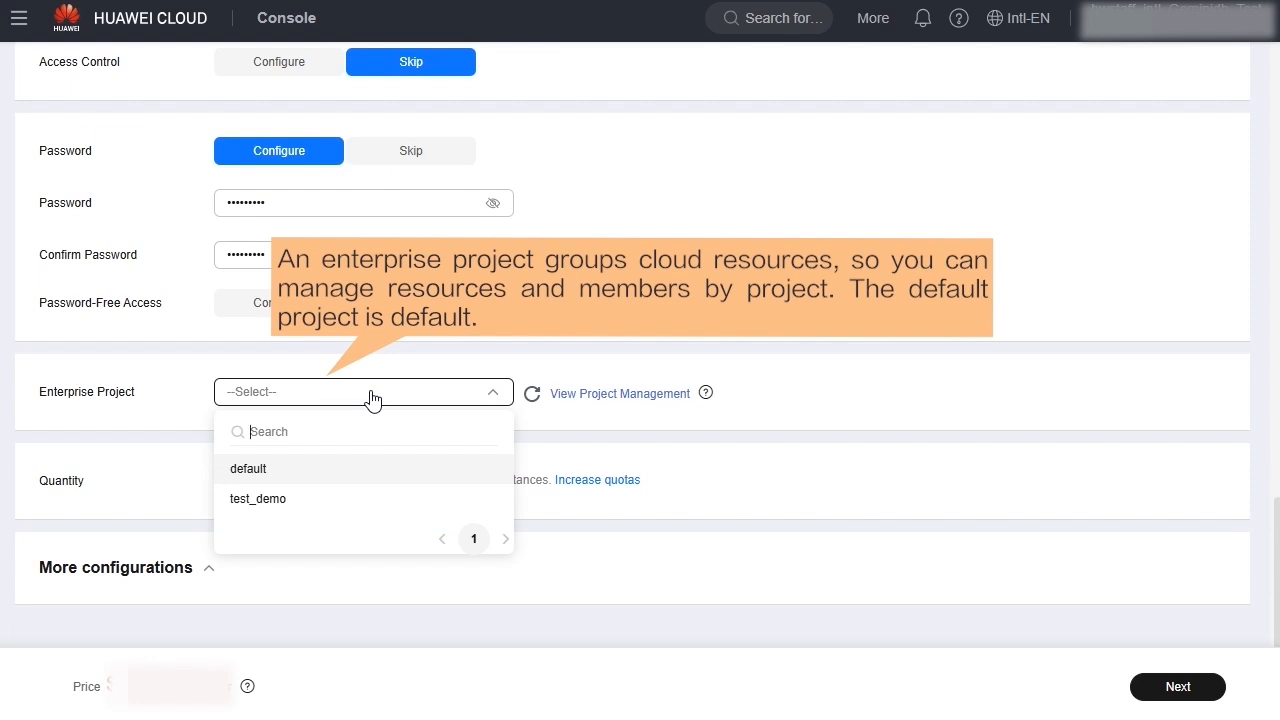
left_click(345, 478)
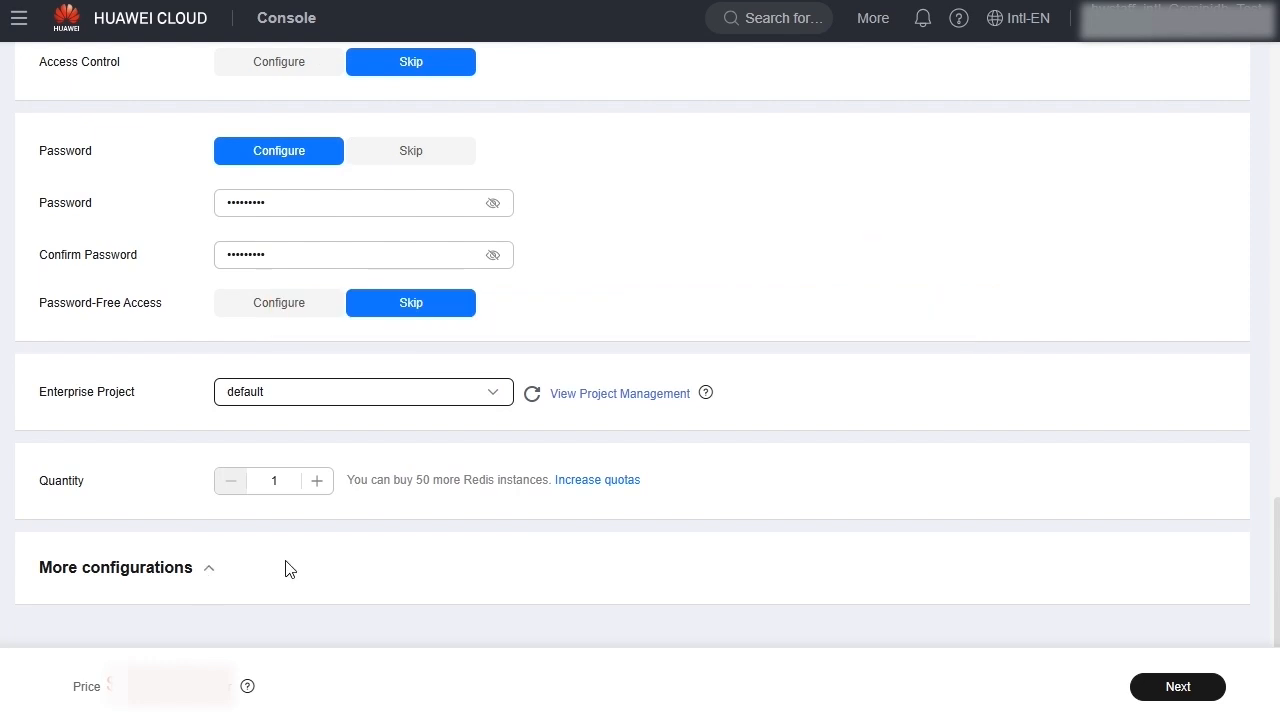
Step: Expand the additional configurations and review the SSL, high-risk command, parameter template, maintenance window, security group and tag settings
left_click(209, 570)
scroll(322, 238, "down", 4)
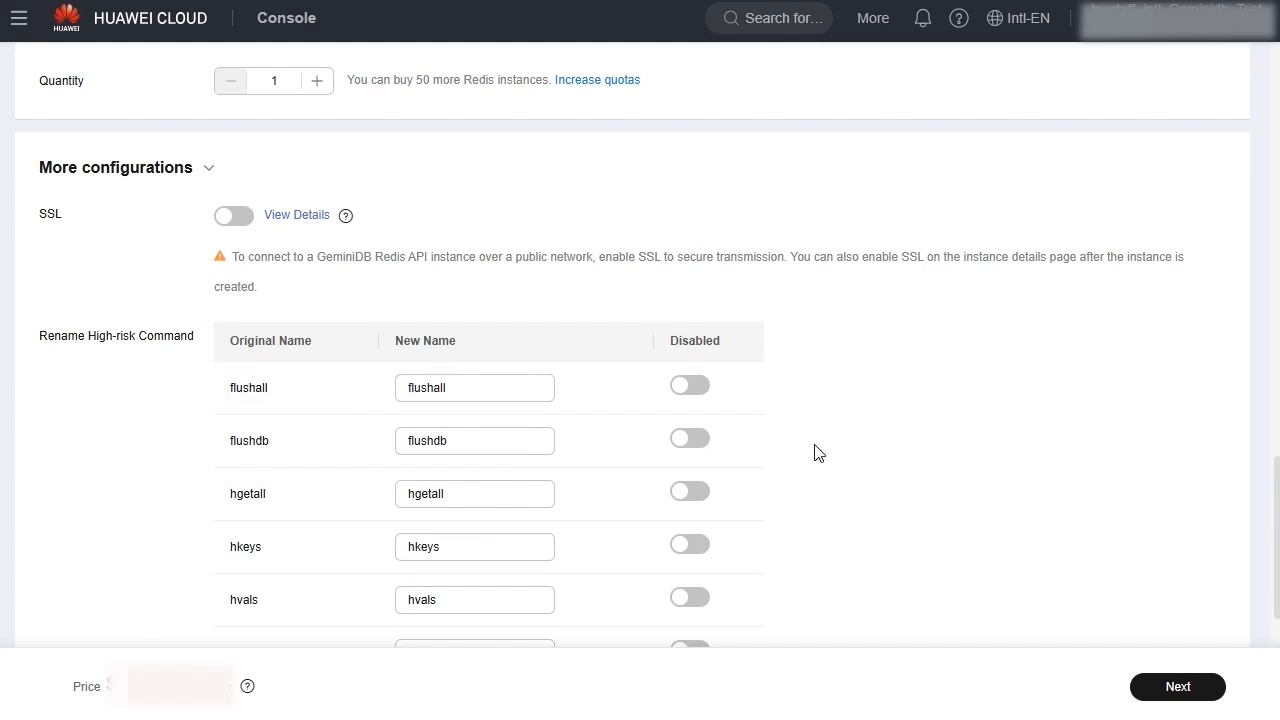
scroll(849, 477, "down", 3)
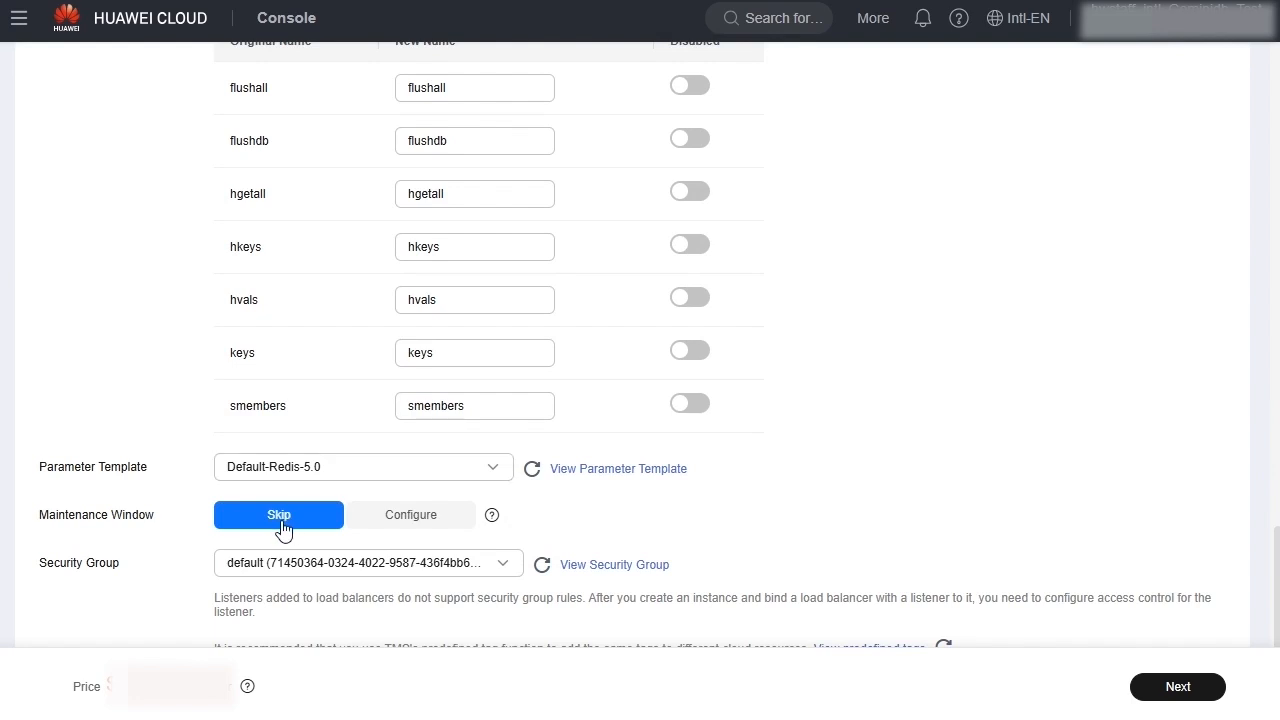
scroll(232, 569, "down", 2)
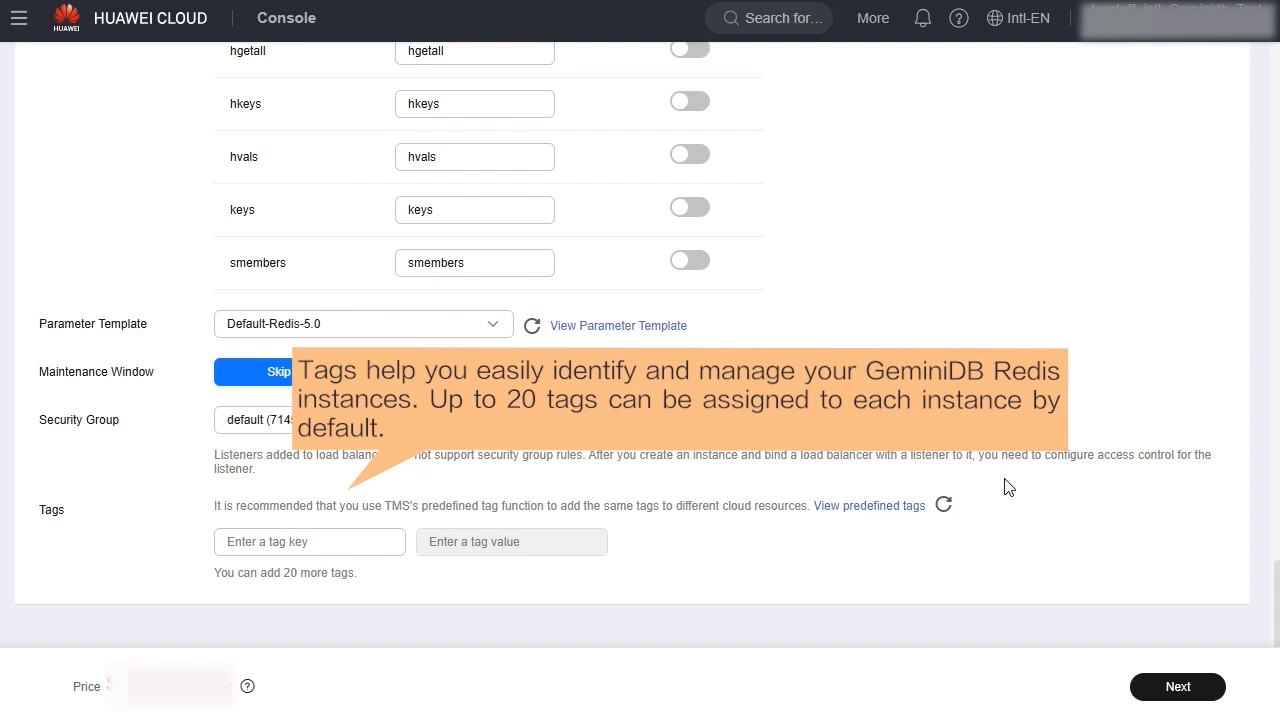
Step: Submit the instance order after accepting the Service Level Agreement, and return to the instance list
left_click(1178, 687)
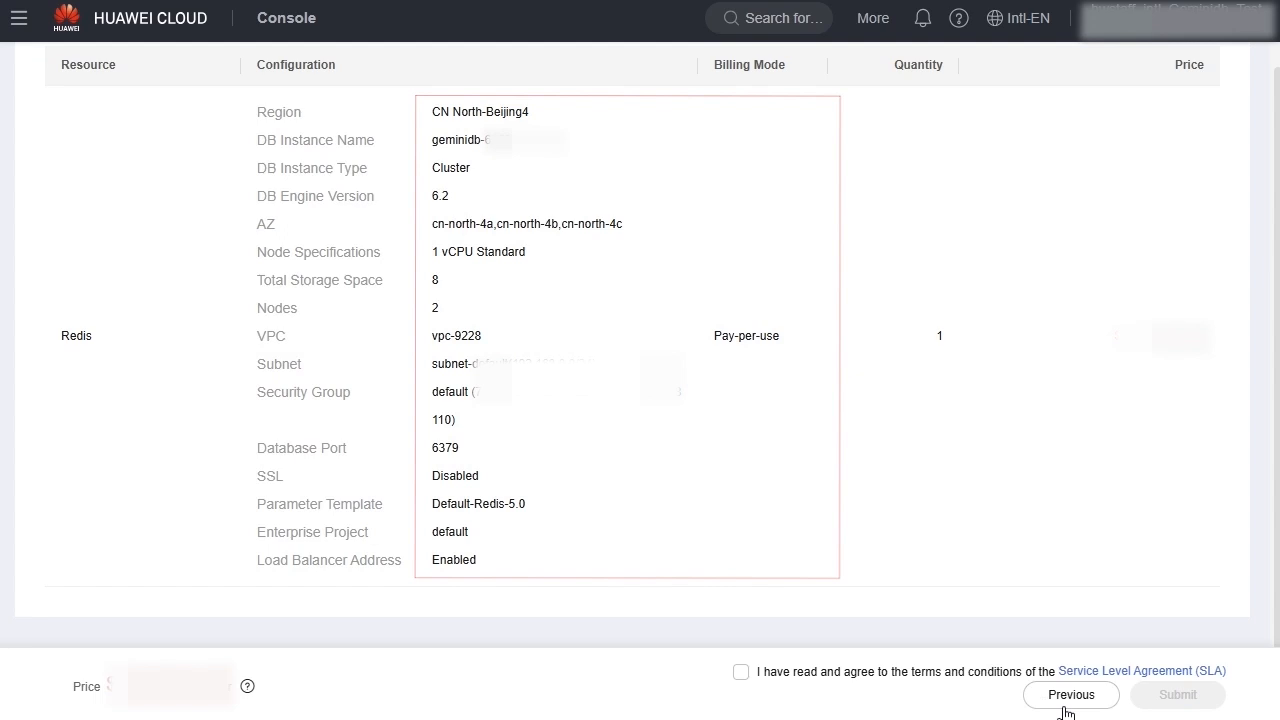
left_click(740, 673)
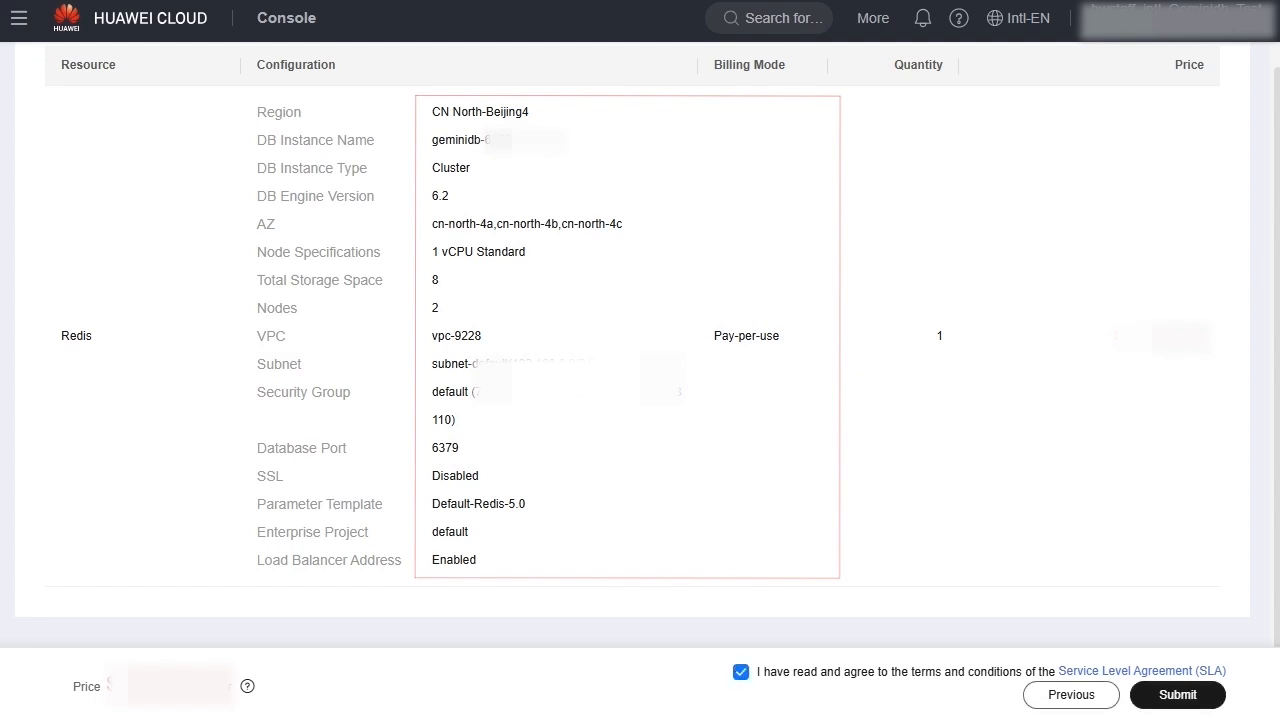
left_click(1177, 695)
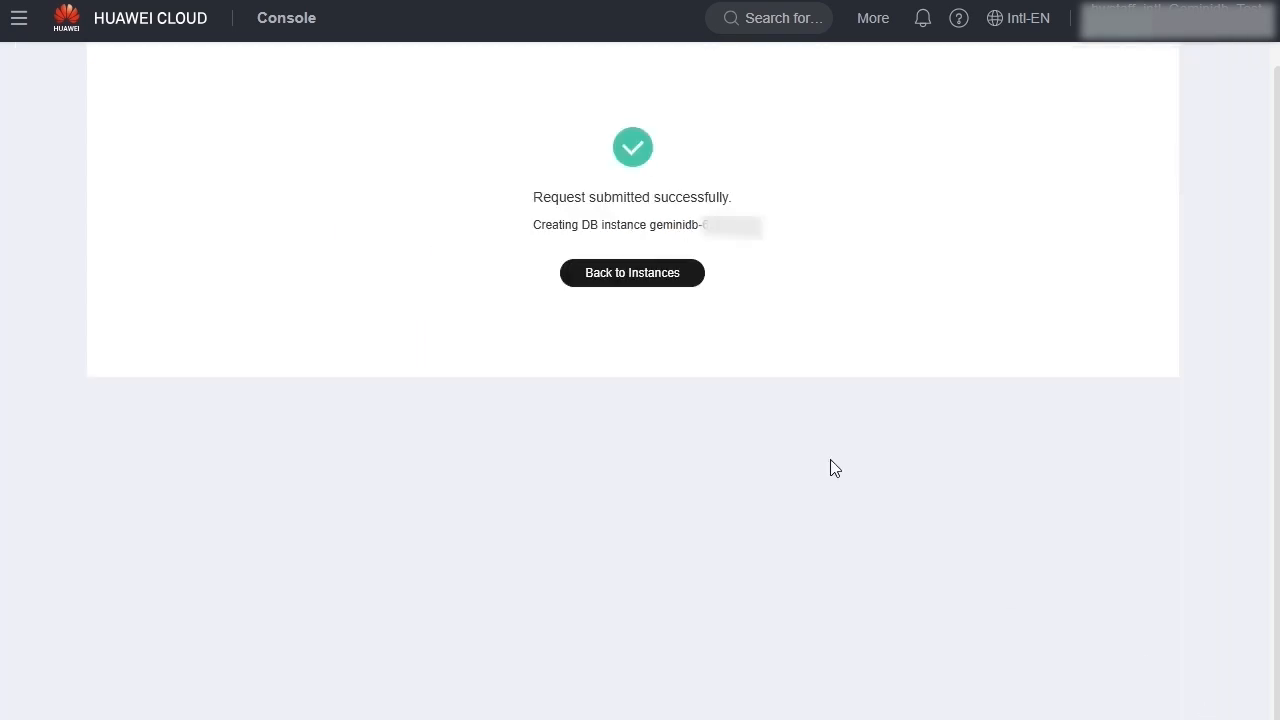
left_click(601, 285)
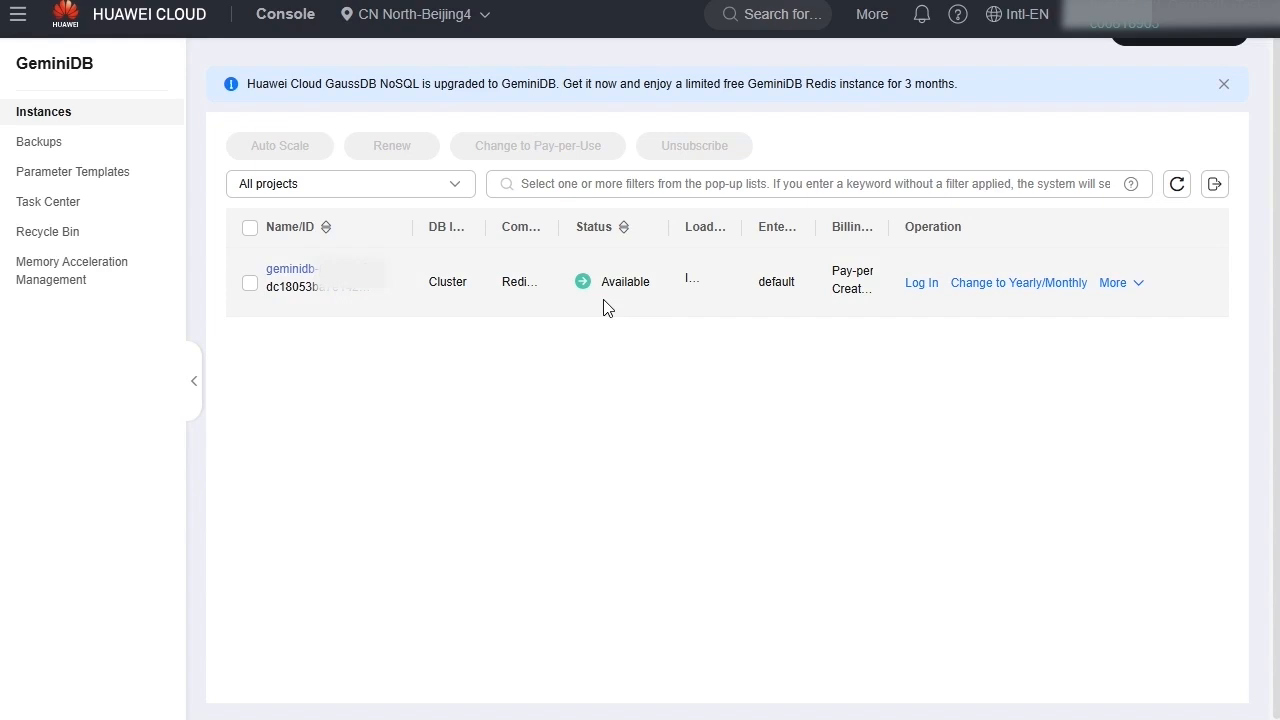
Step: Log in to the new Redis instance from the instance list with its database password
left_click(920, 284)
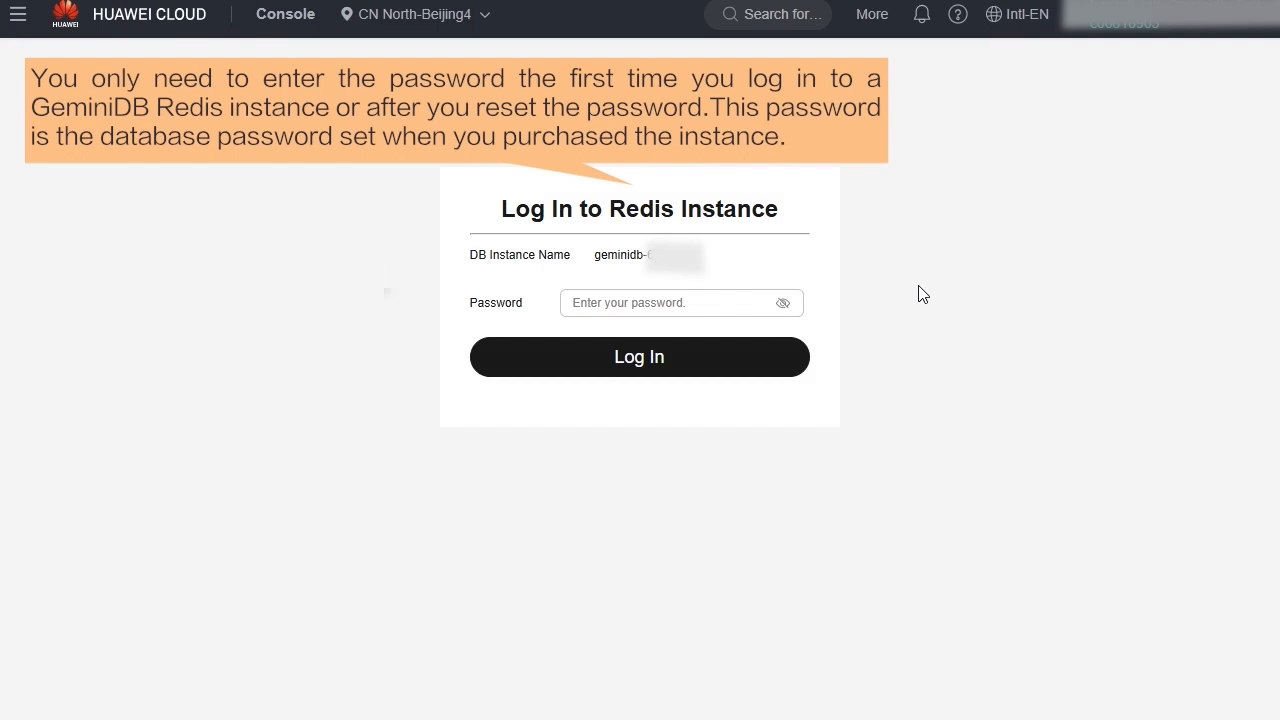
left_click(594, 306)
type("******")
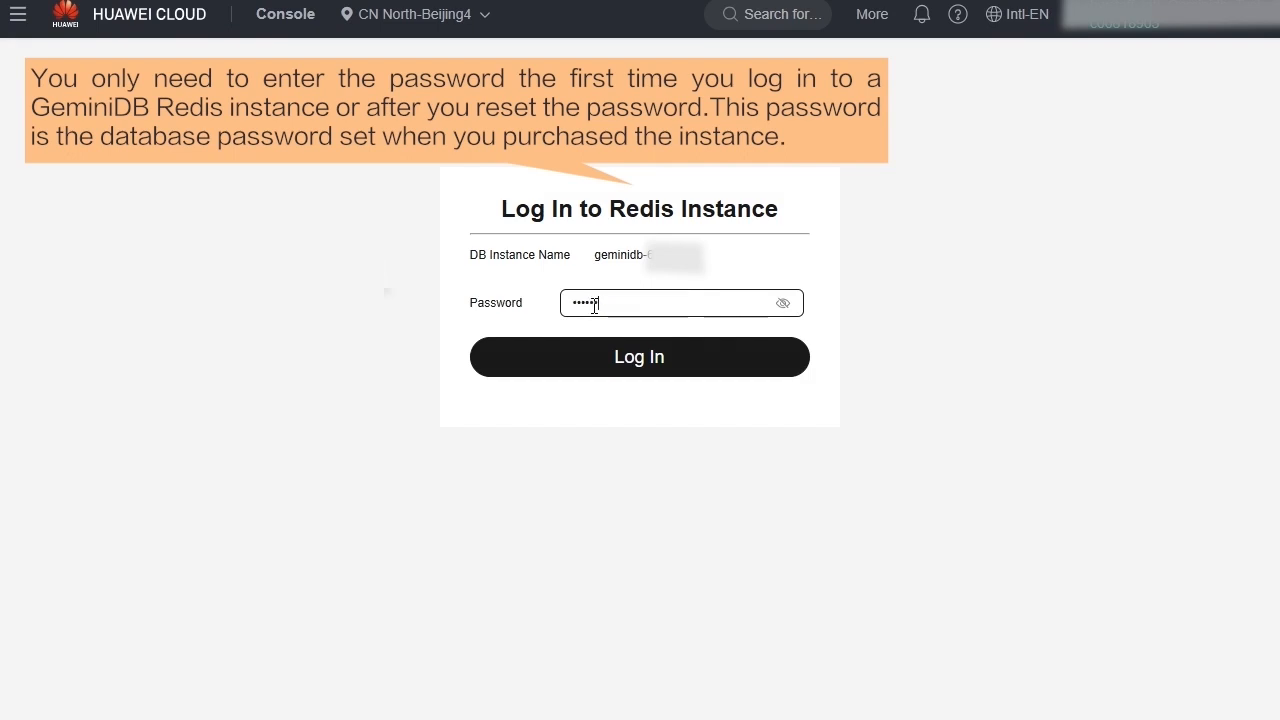
type("***")
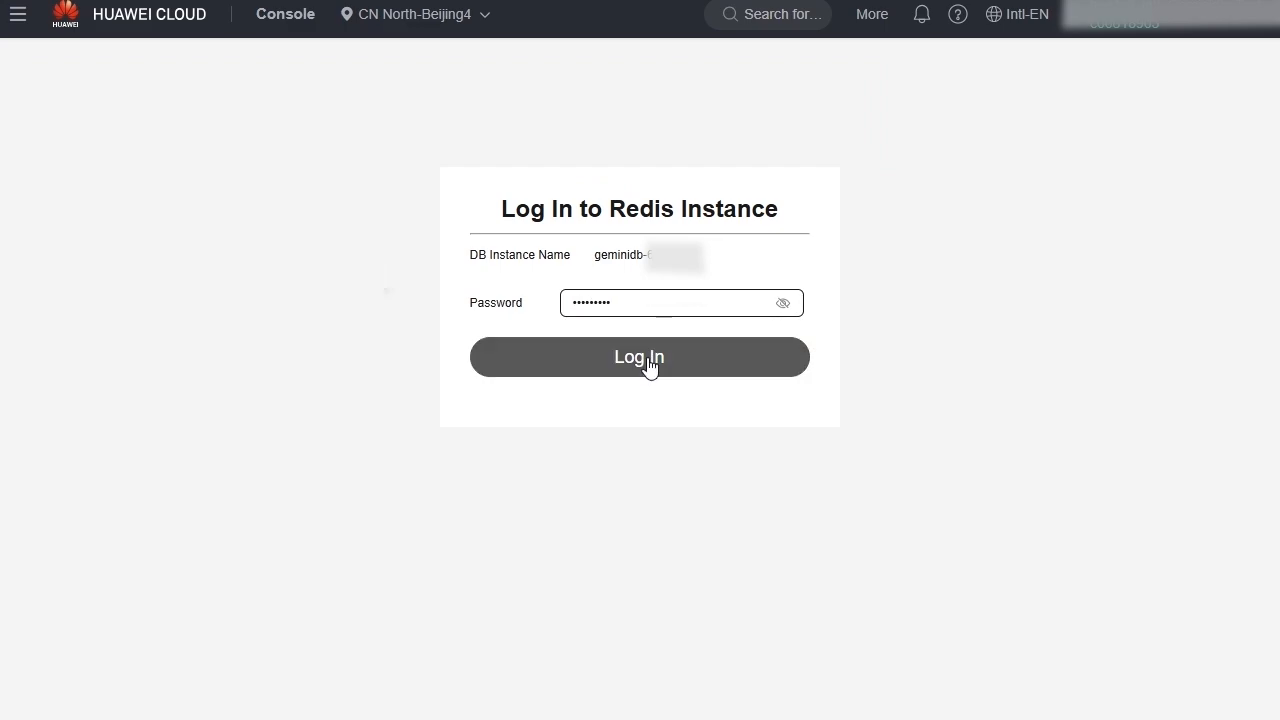
left_click(648, 366)
Step: Execute the commands "set aa 11" and "get aa" one after the other in database DB0
left_click(144, 142)
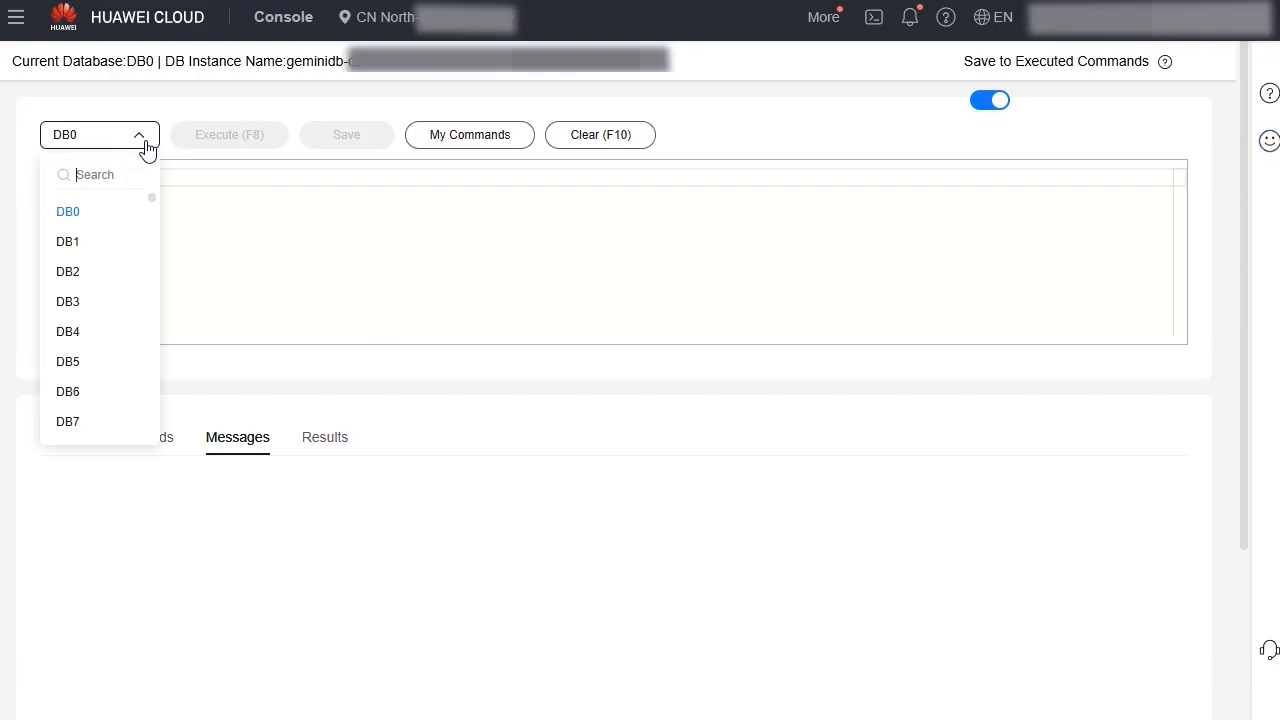
left_click(234, 223)
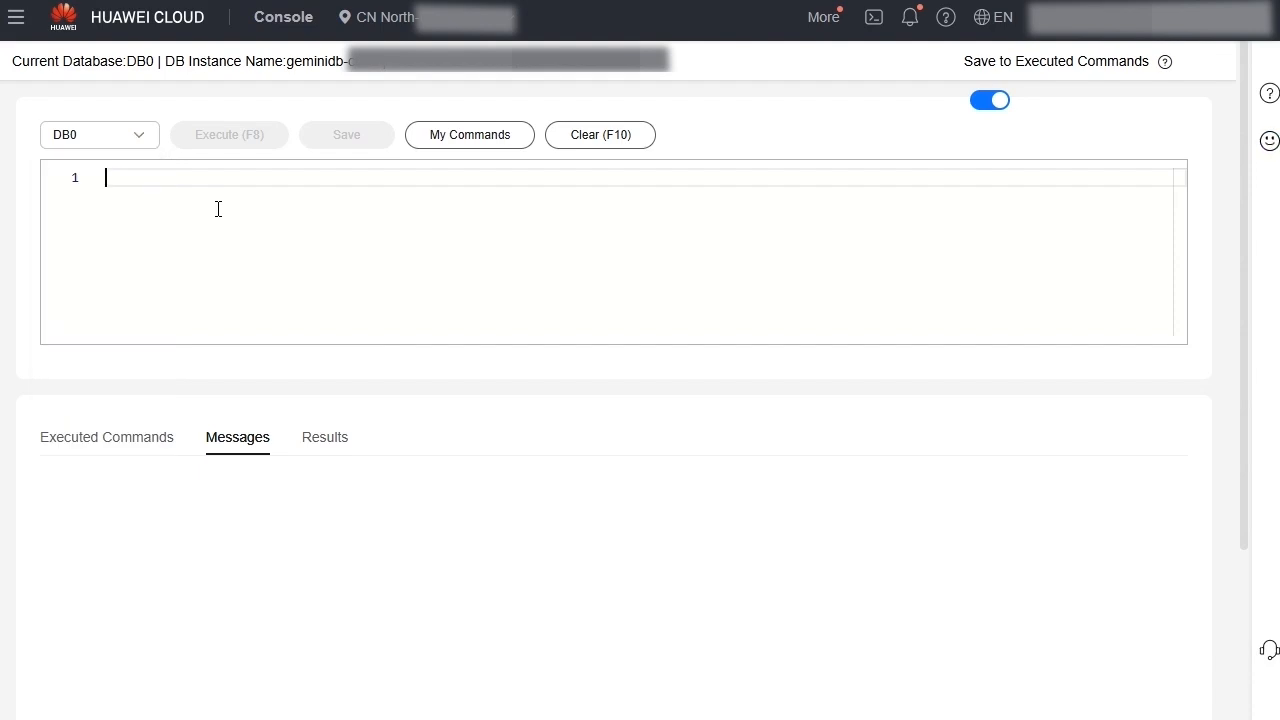
type("set aa 11")
left_click(206, 138)
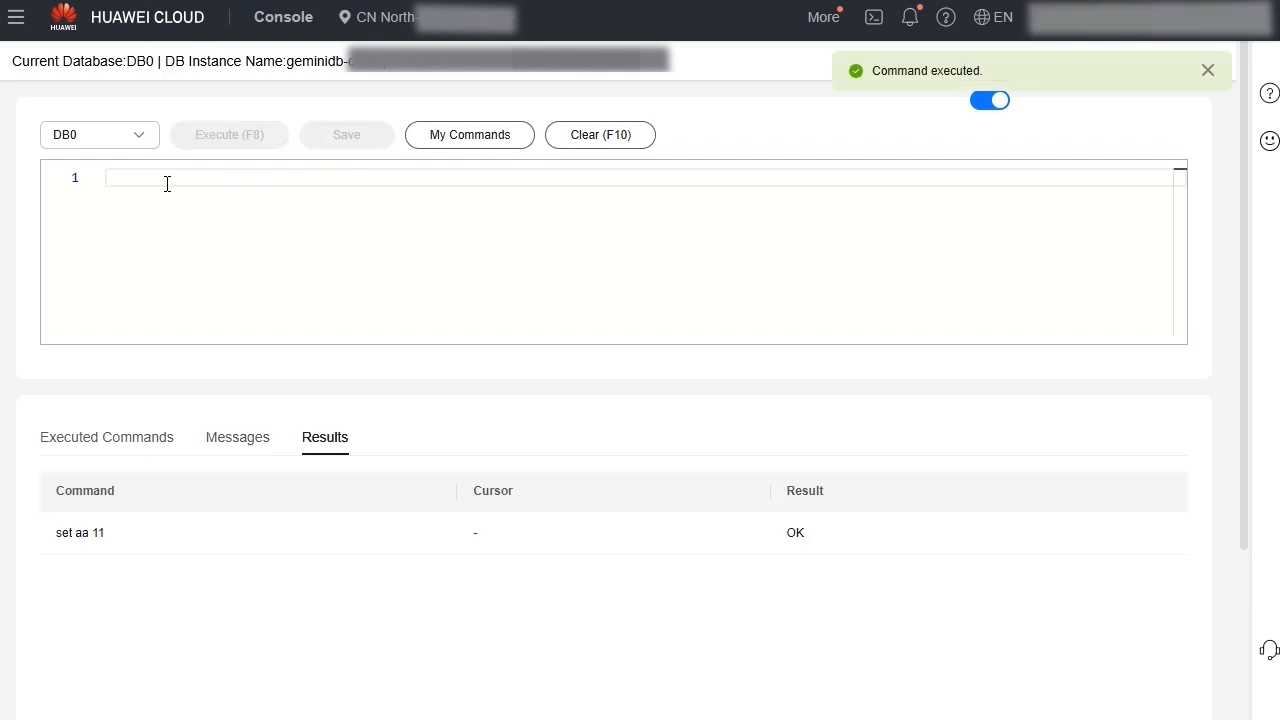
type("get aa")
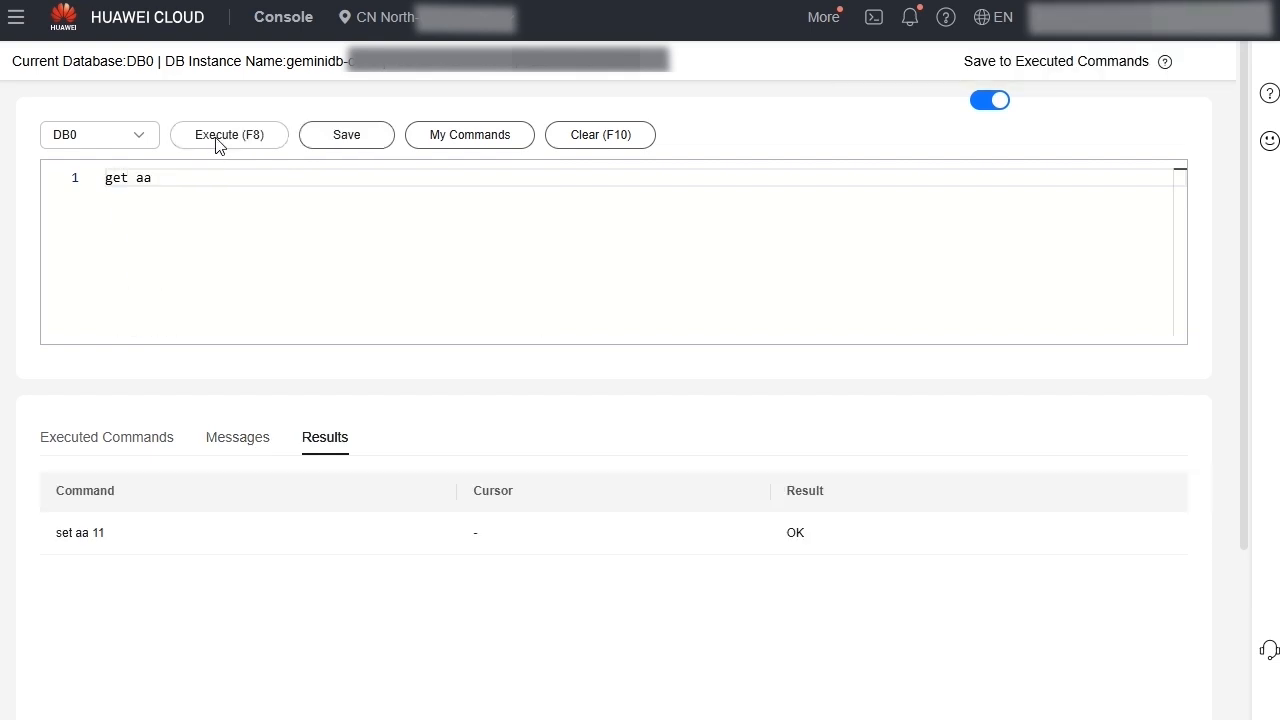
left_click(218, 140)
Step: Review the executed commands history, the execution messages and the results of the commands
left_click(123, 440)
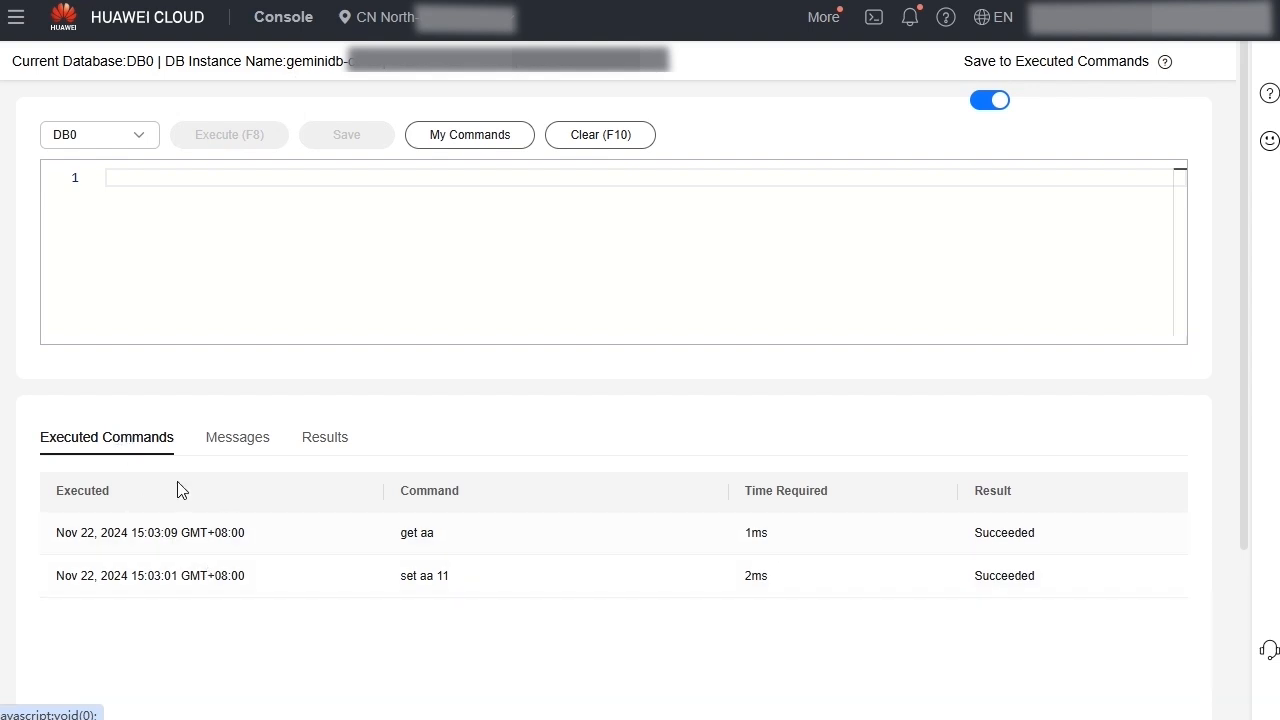
left_click(241, 440)
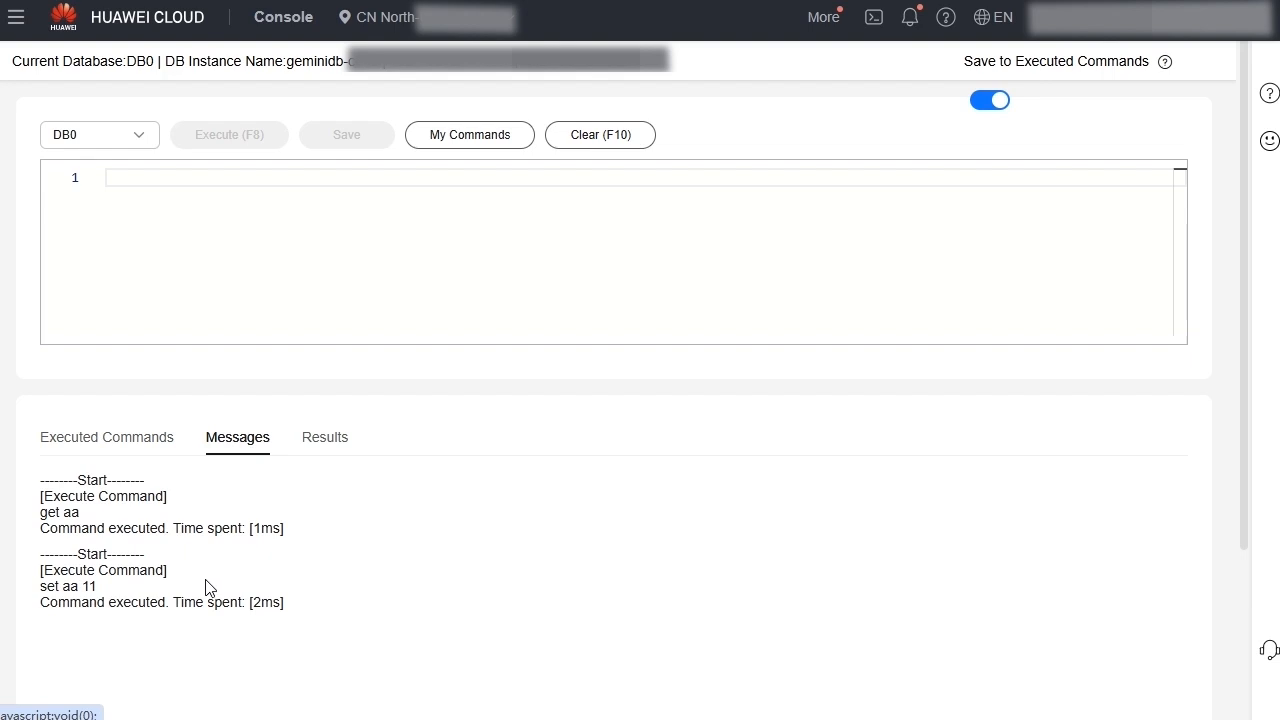
left_click(330, 446)
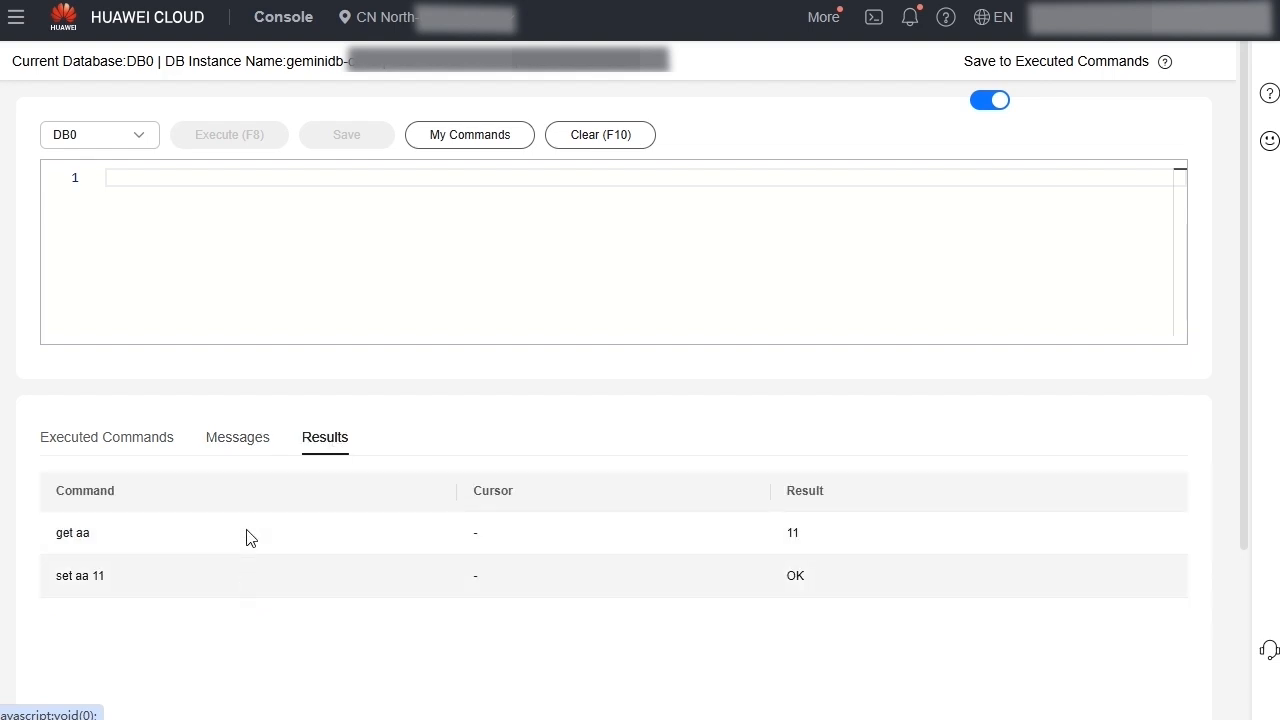
Step: Enter placeholder text in the command editor and clear it
left_click(168, 190)
type("dfdafad")
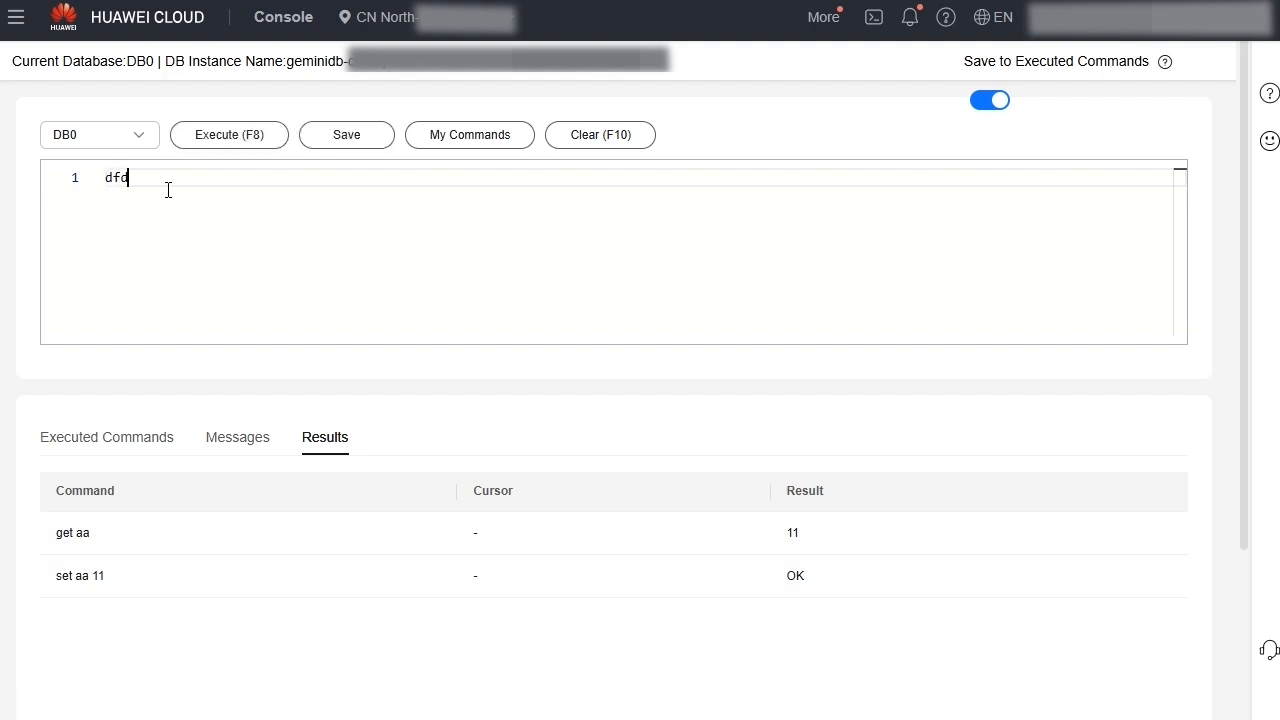
left_click(593, 140)
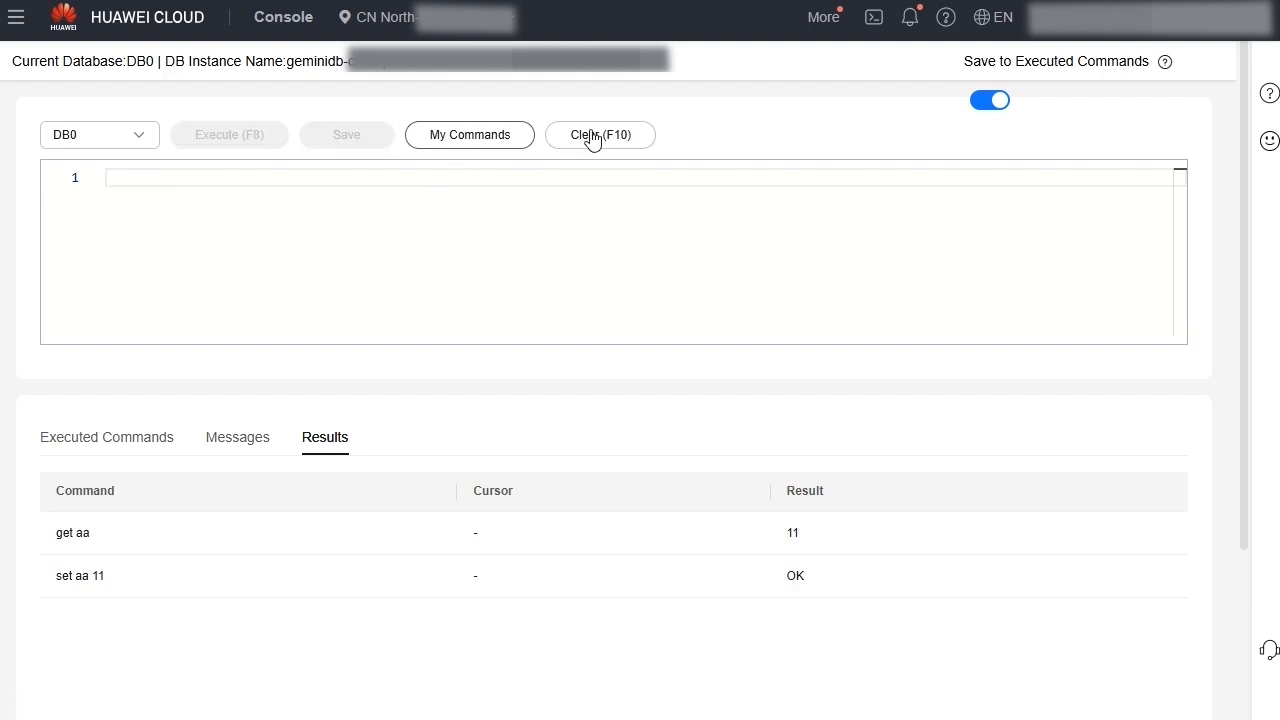
Step: Open the saved commands list and examine its scope filter options and its title or command search
left_click(475, 146)
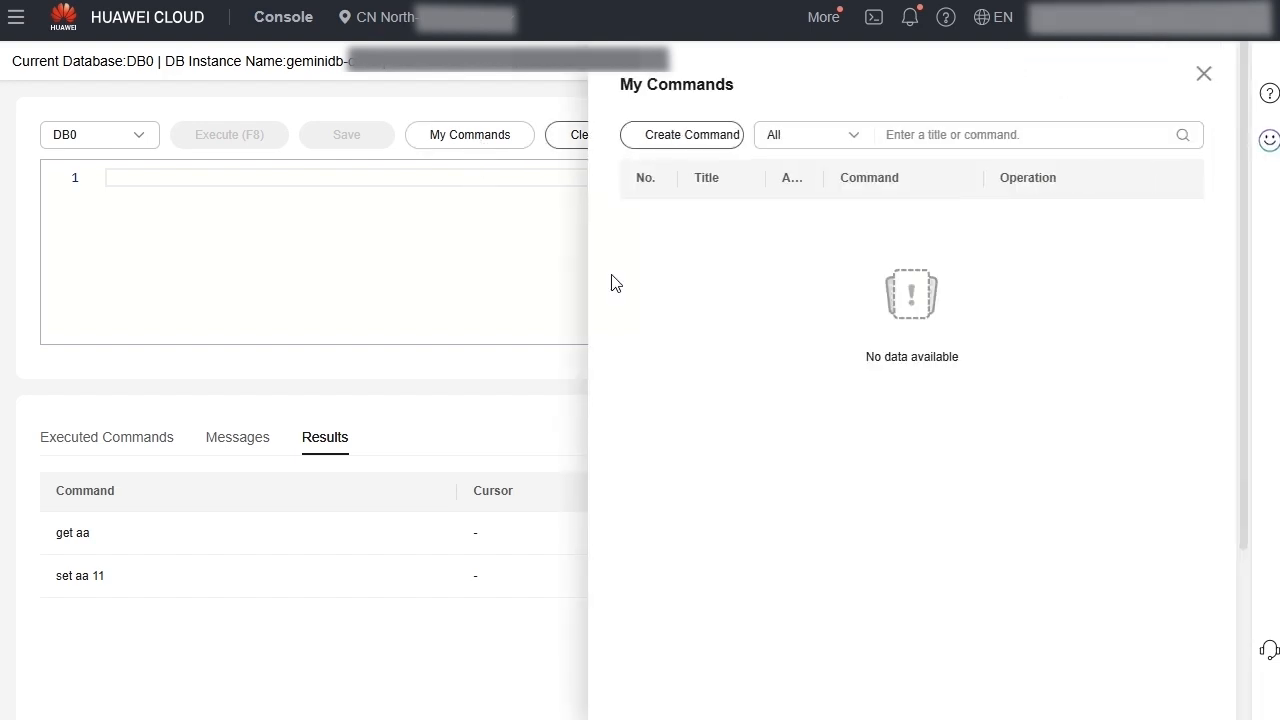
left_click(849, 141)
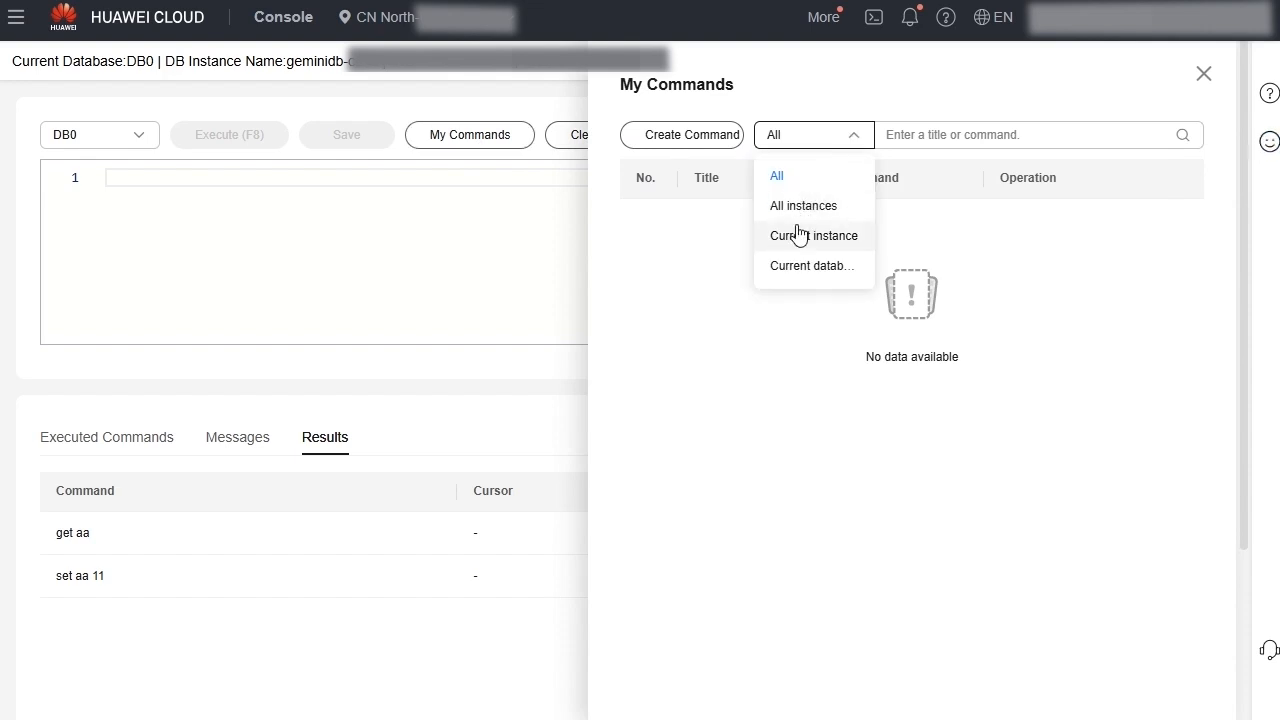
left_click(902, 142)
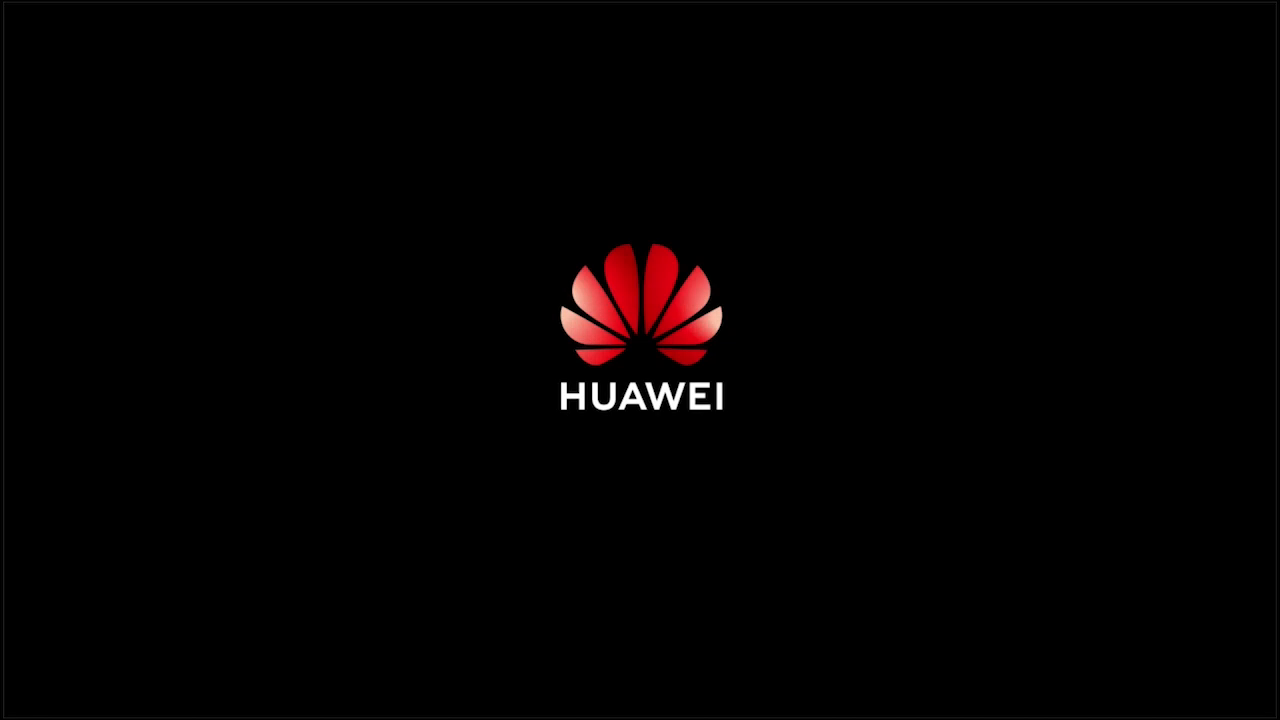